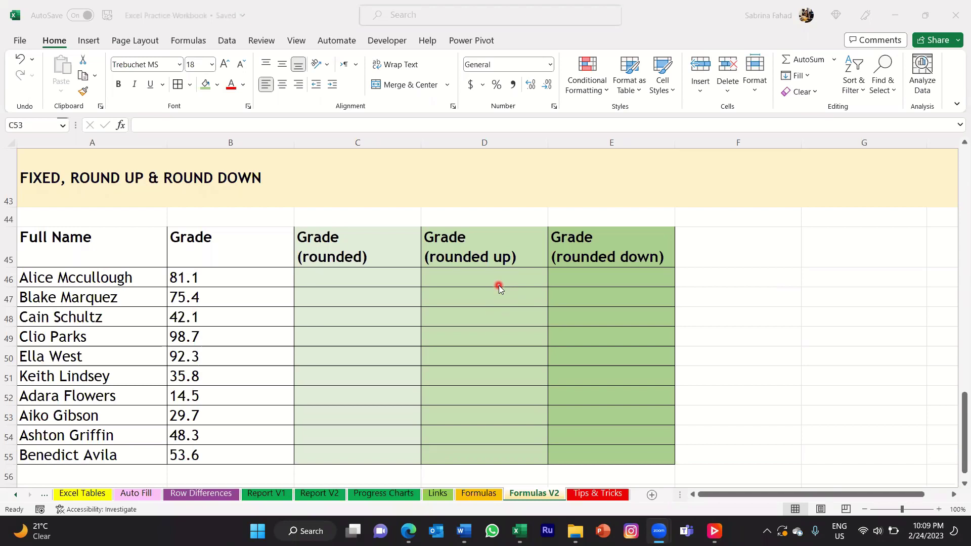
Step: Review the full names and the decimal grades listed in A46:B55
click(117, 254)
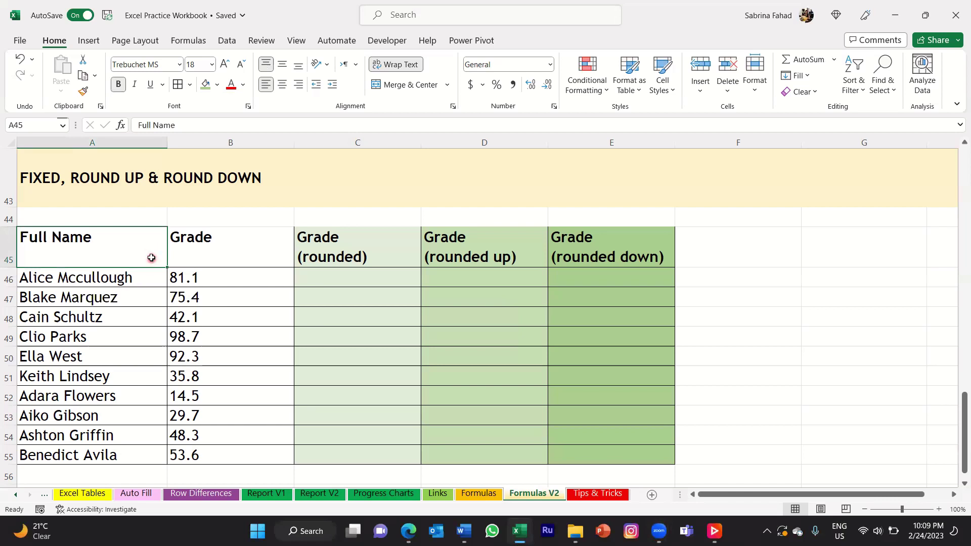
click(153, 279)
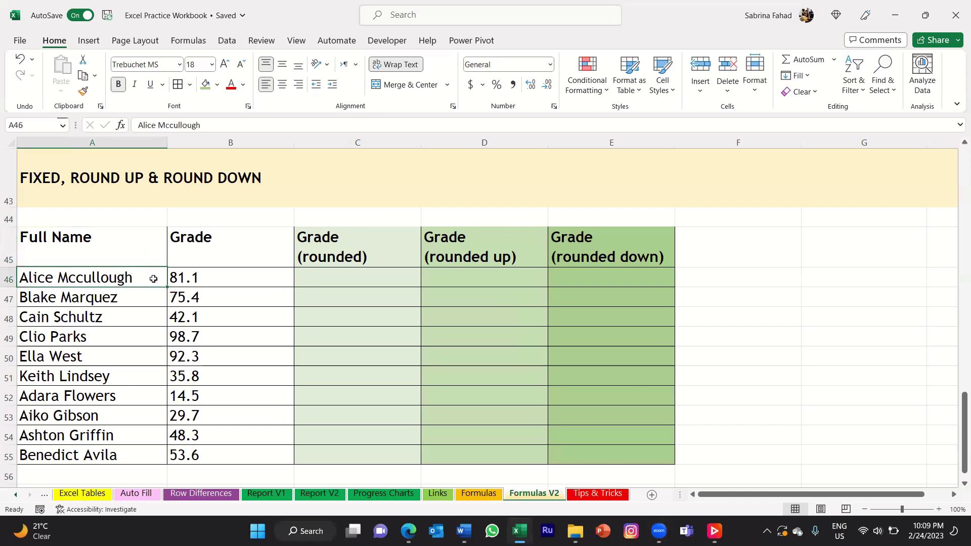
drag(153, 279, 152, 456)
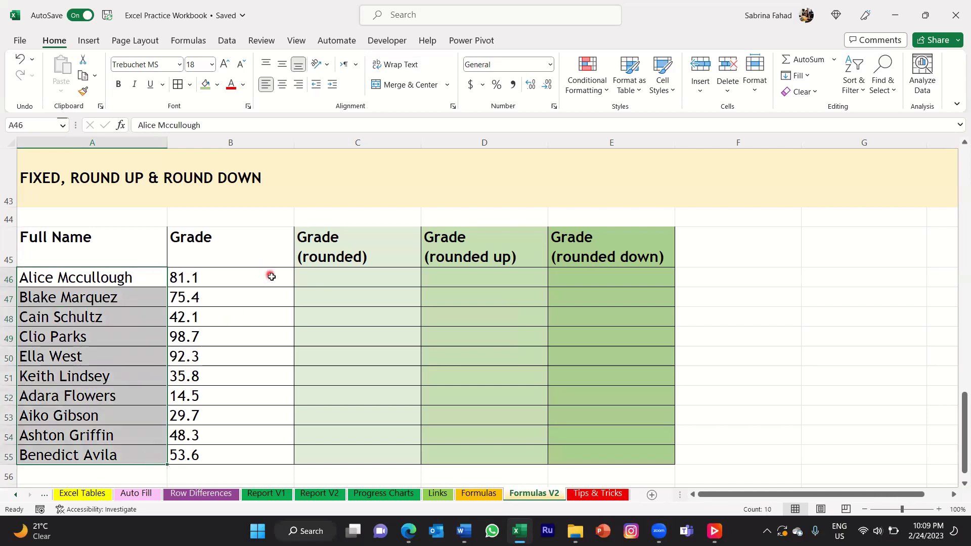
drag(273, 276, 263, 454)
click(268, 278)
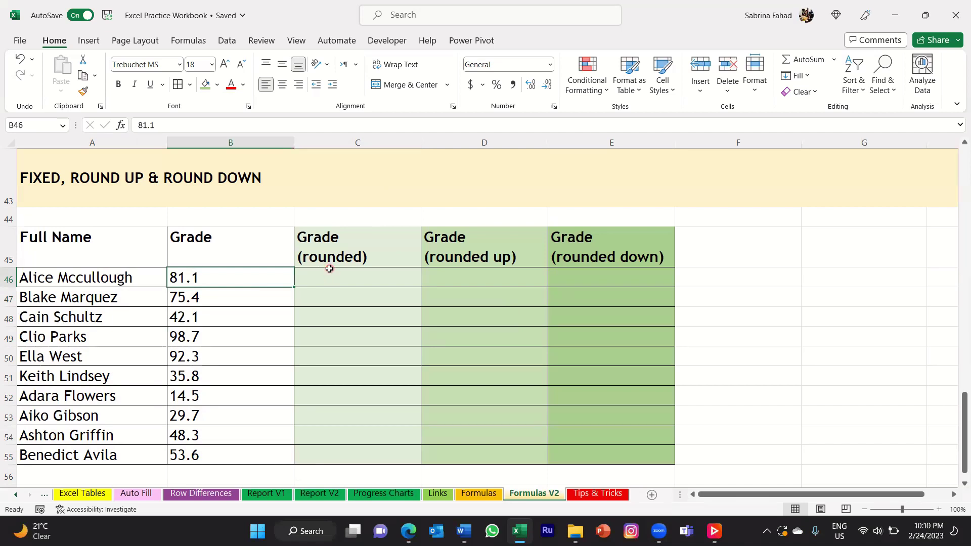
Step: Enter =FIXED(B46,0) in C46 to round the first grade to zero decimals
click(404, 281)
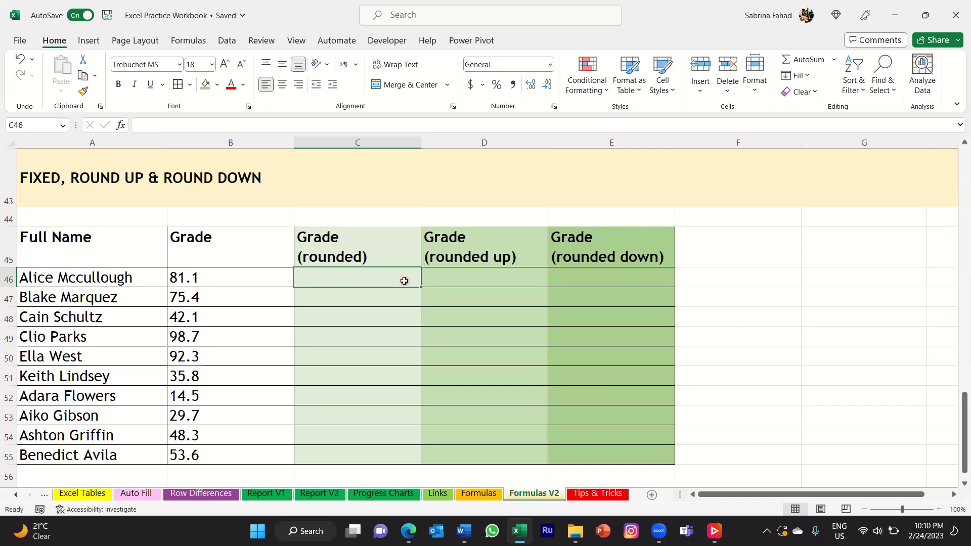
text(=)
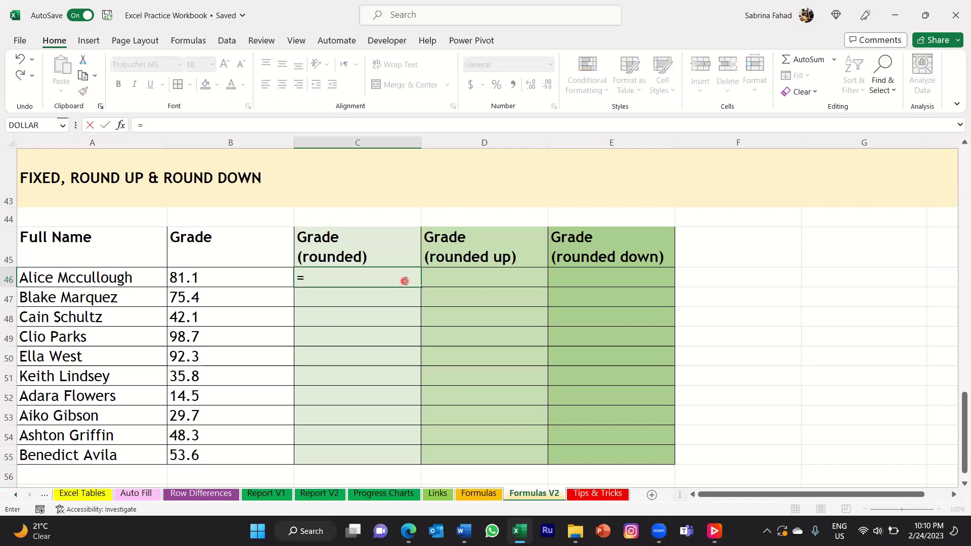
text(fixed)
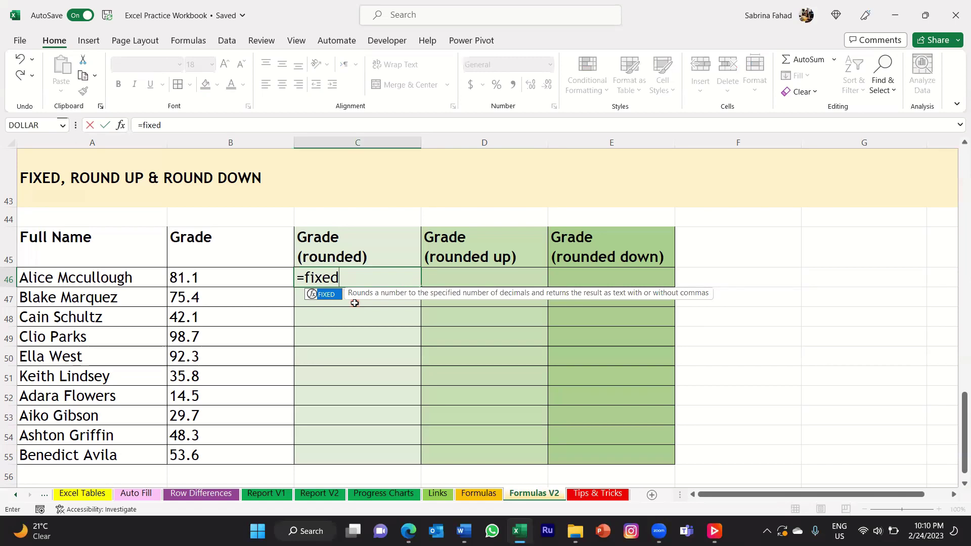
text(()
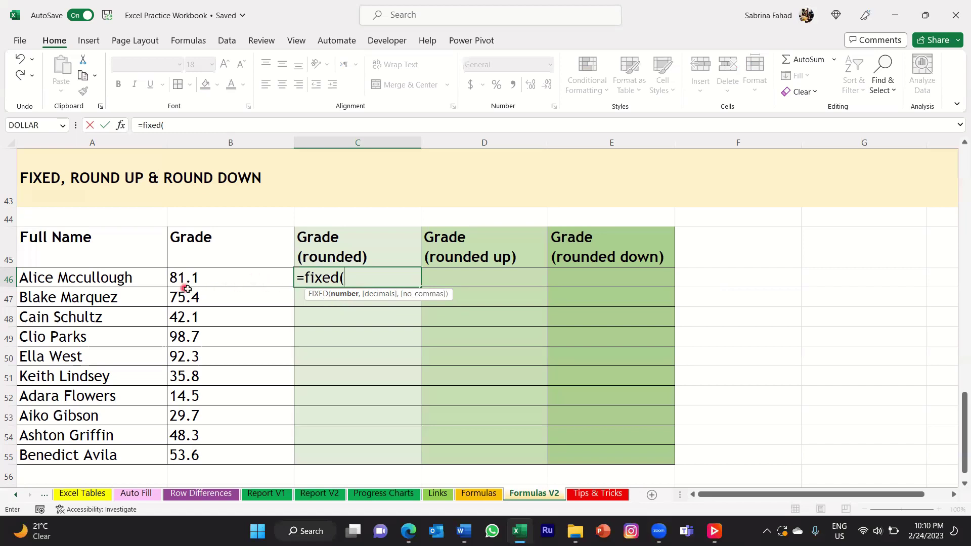
click(269, 280)
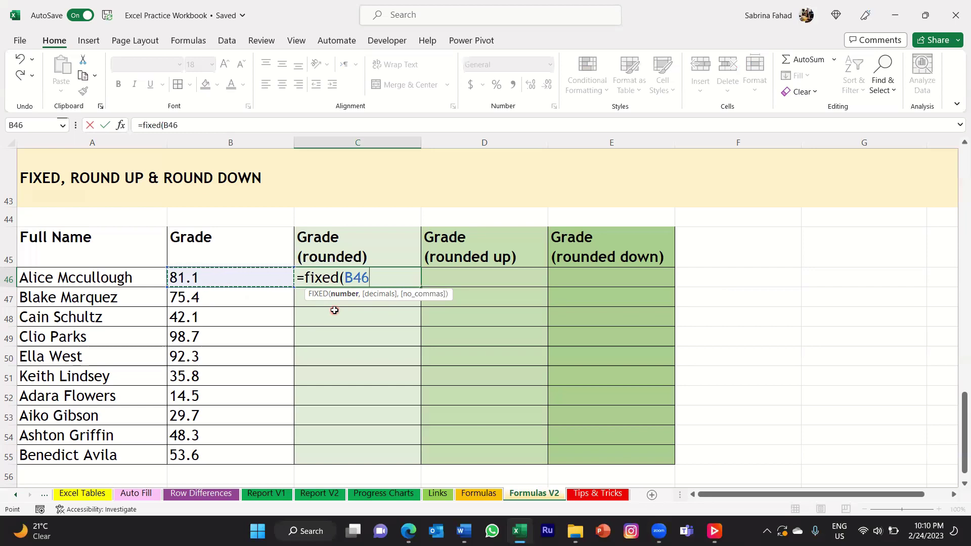
text(,)
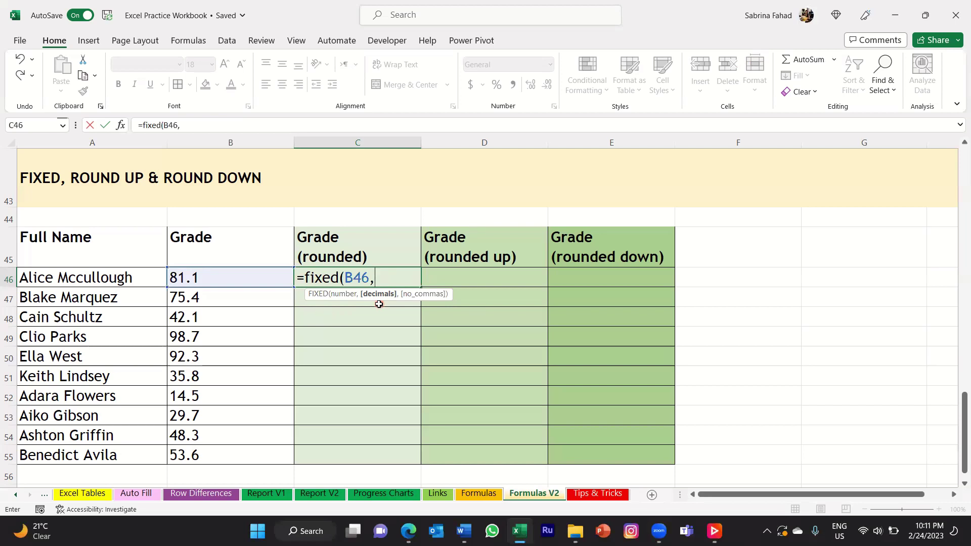
text(0)
text())
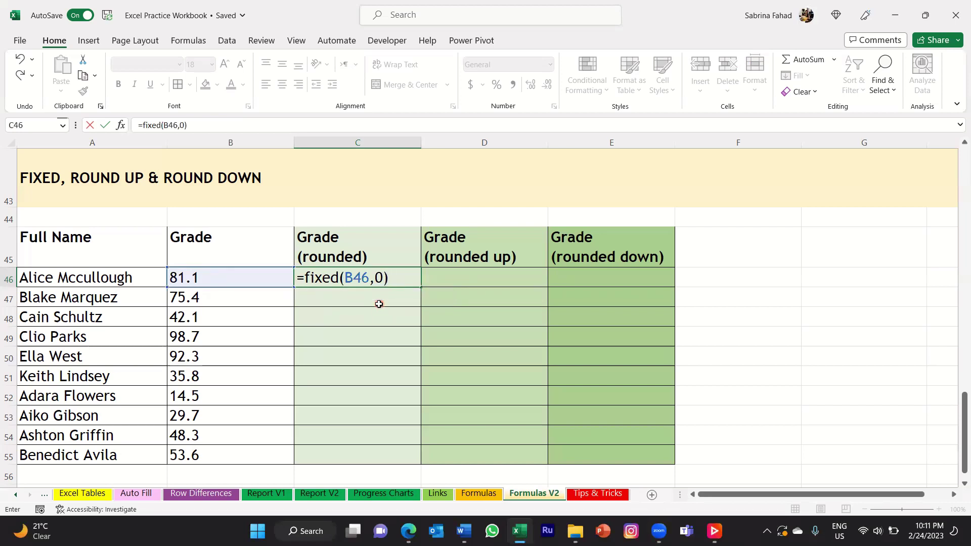
key(Return)
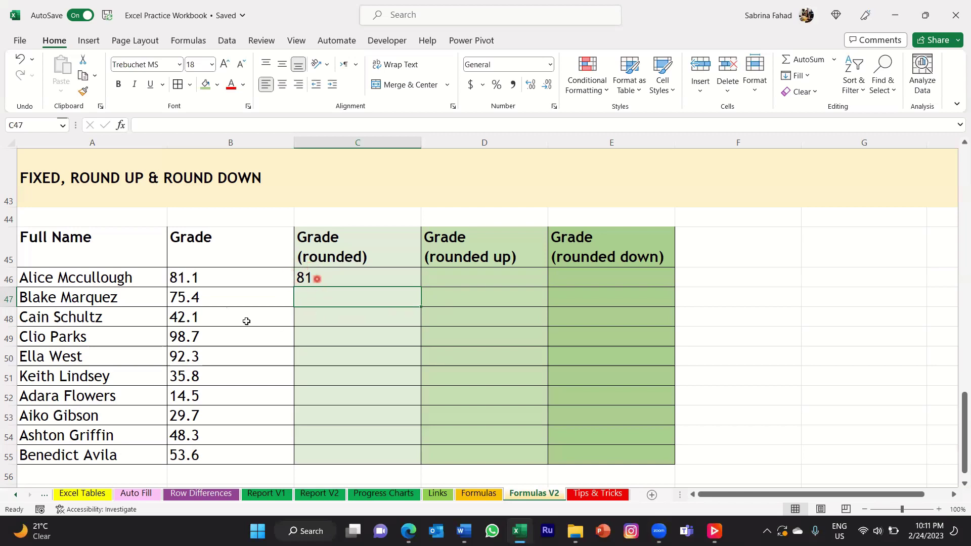
Step: Enter =ROUND(B47,0) in C47 to round the second grade to zero digits
click(304, 290)
text(=)
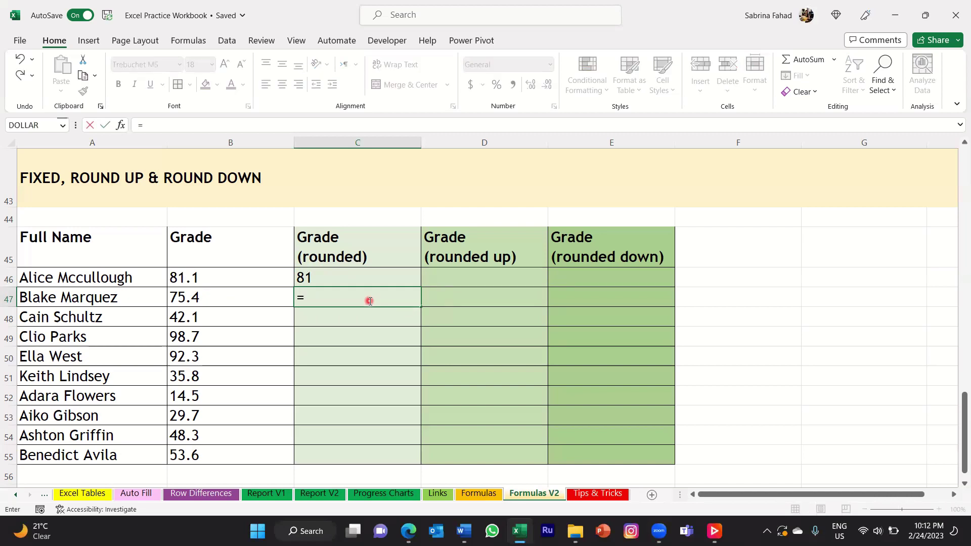
text(round)
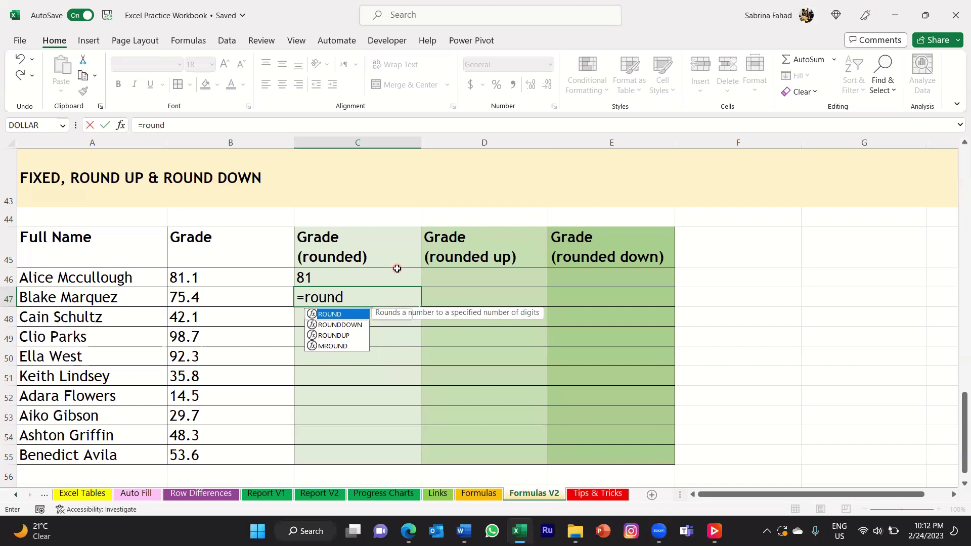
text(()
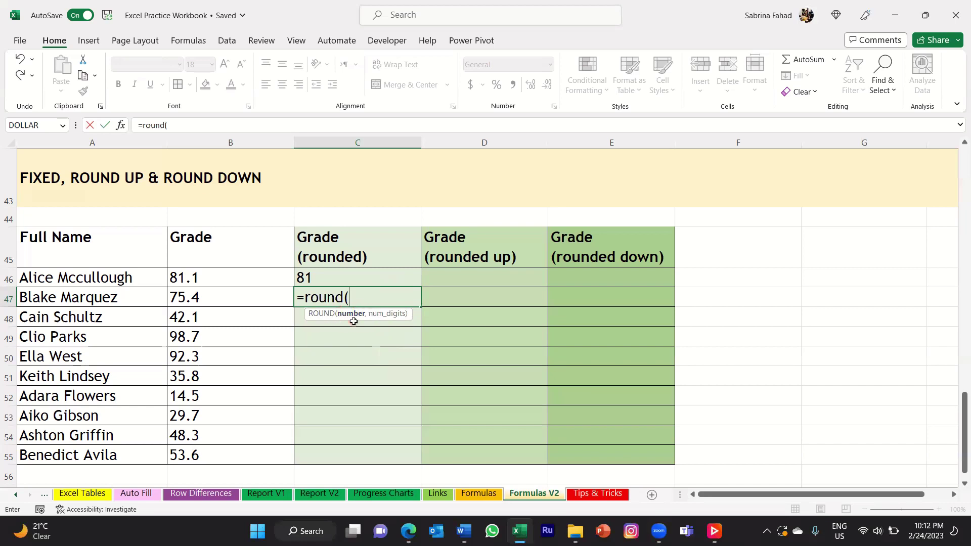
click(272, 299)
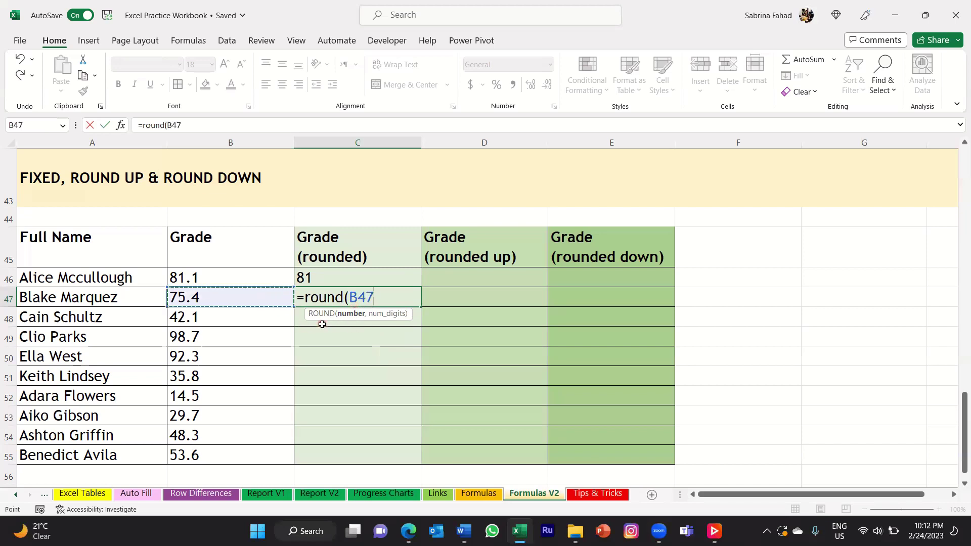
text(,)
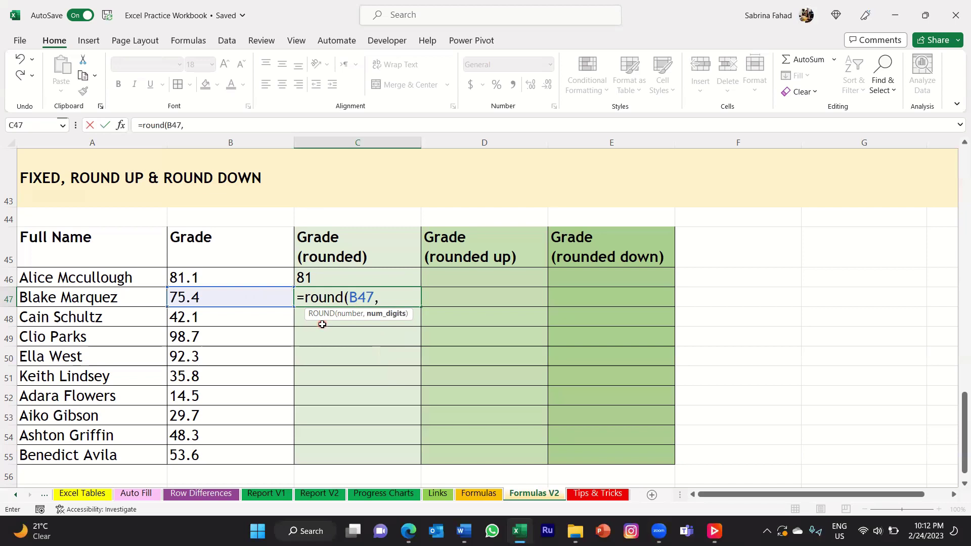
text(0))
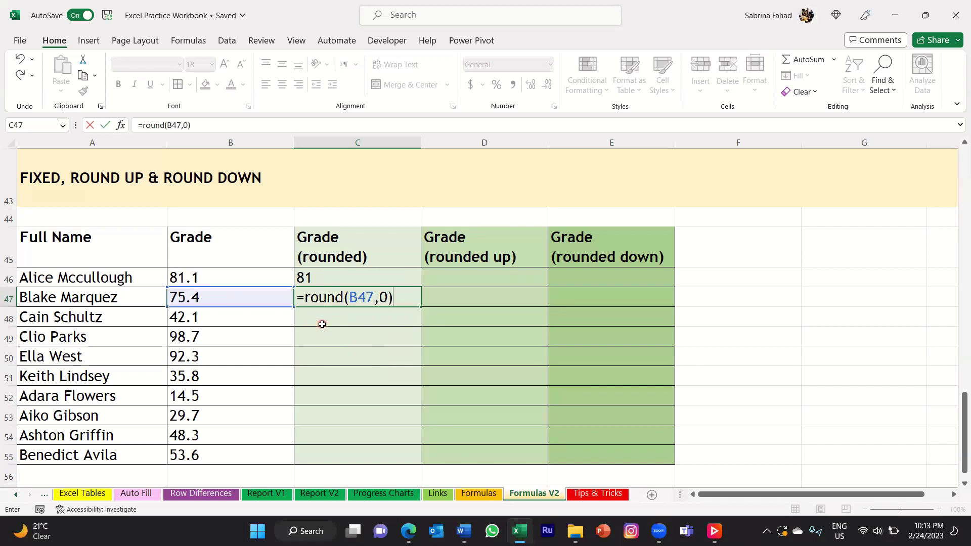
key(Return)
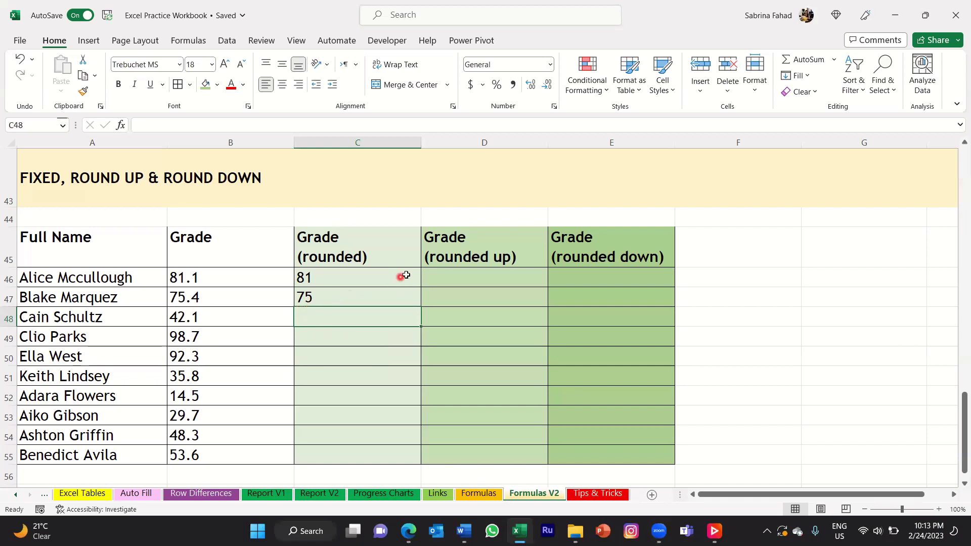
Step: Compare the formulas in C46 and C47, and fill the ROUND formula from C47 down to C55
click(391, 275)
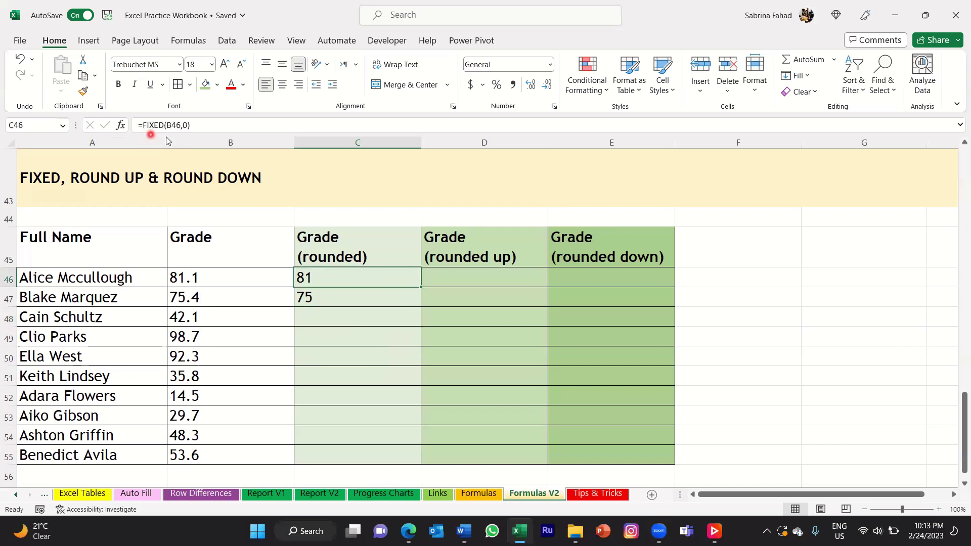
click(362, 298)
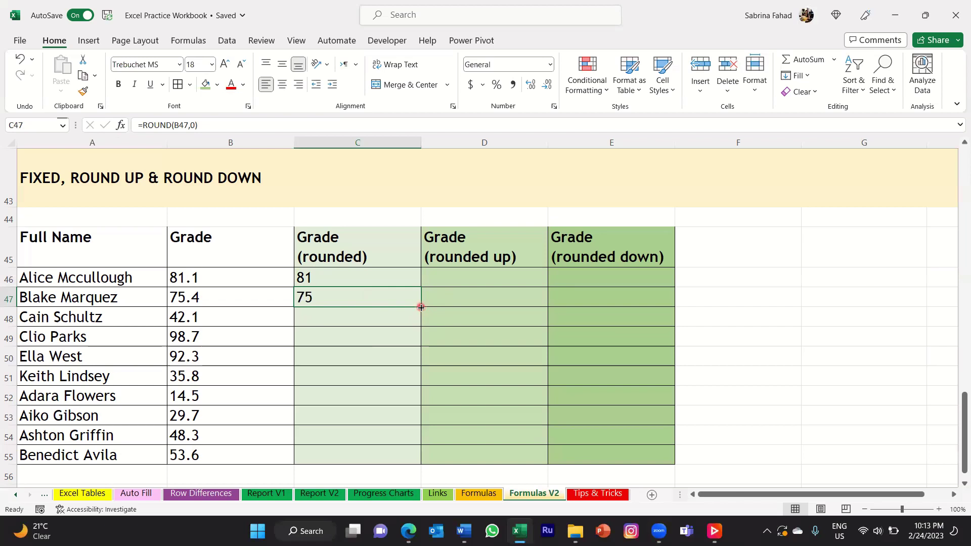
double_click(421, 307)
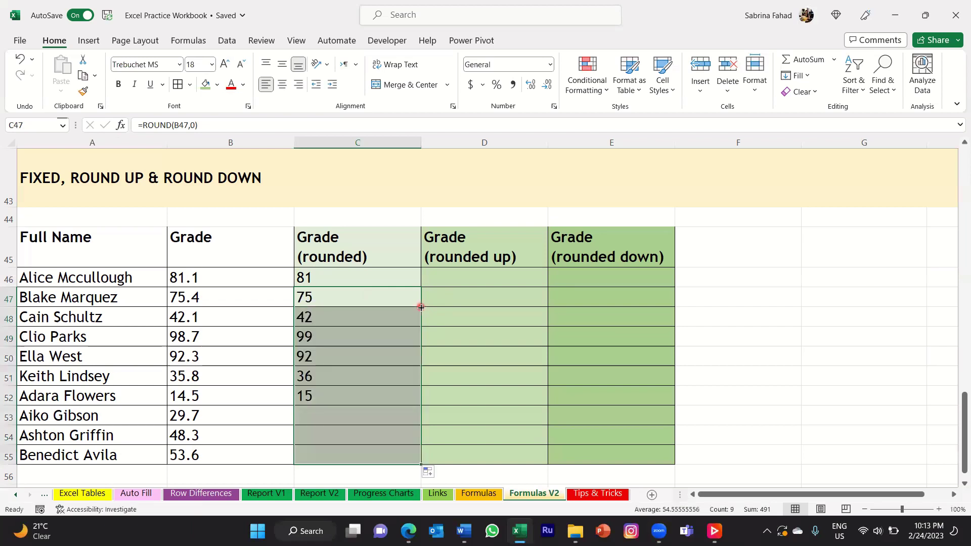
click(376, 298)
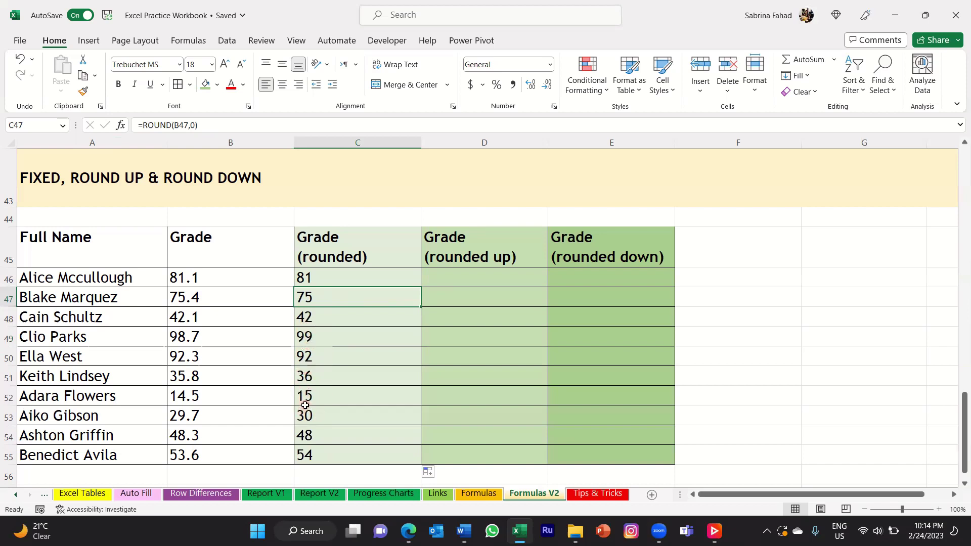
click(377, 257)
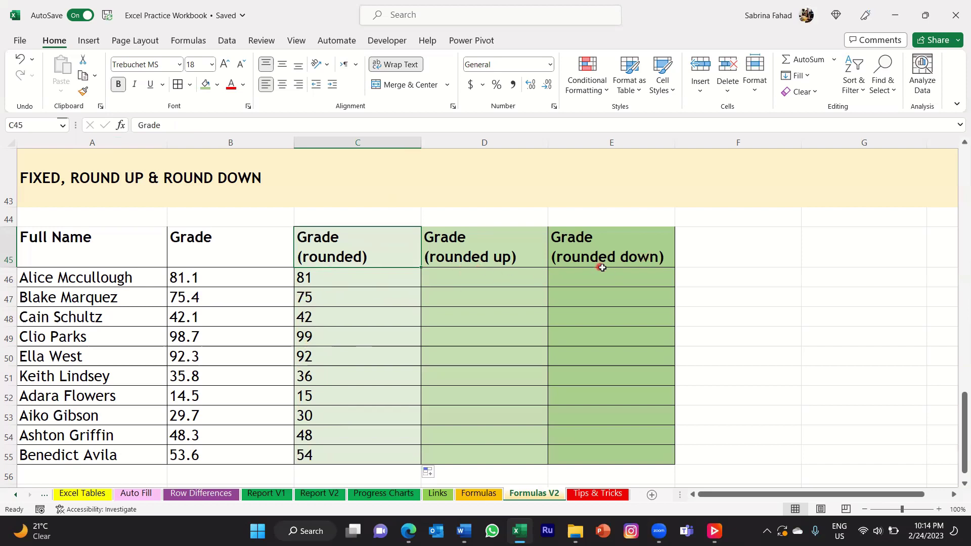
Step: Enter =ROUNDUP(B46,0) in D46 to round the first grade up to a whole number
click(530, 278)
text(=)
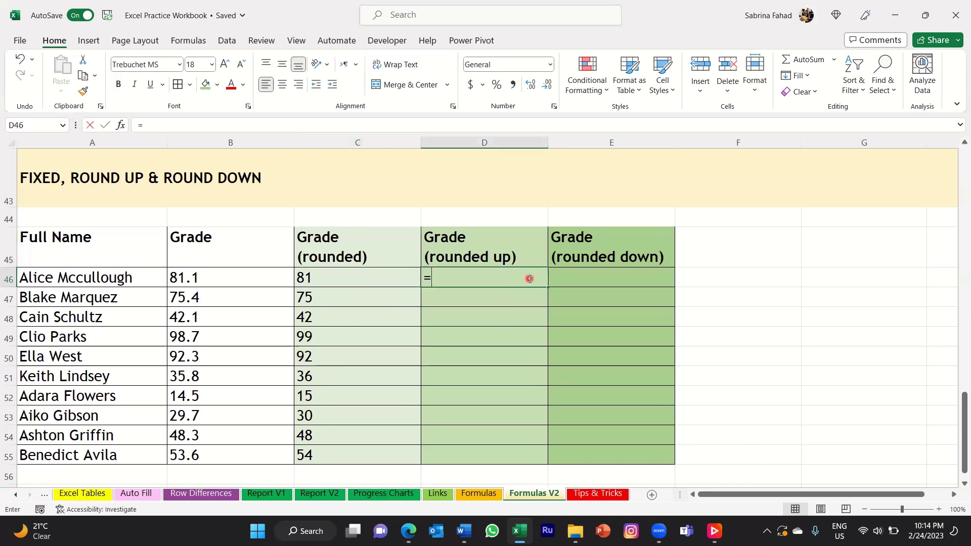
text(roundup)
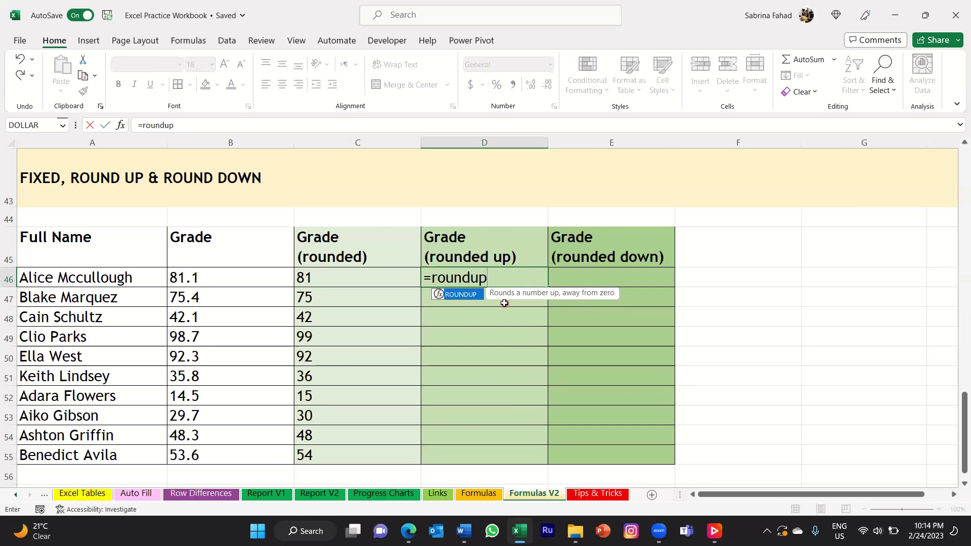
text(()
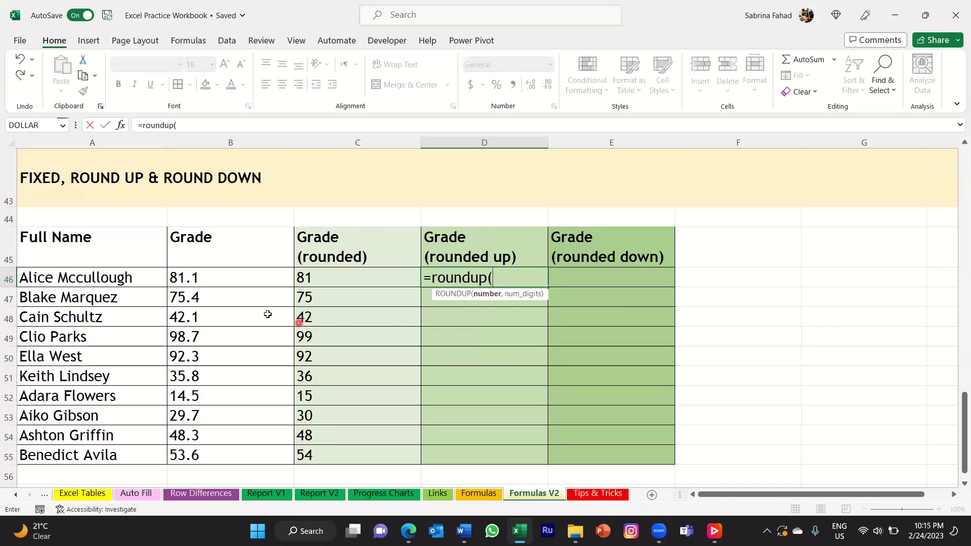
click(225, 279)
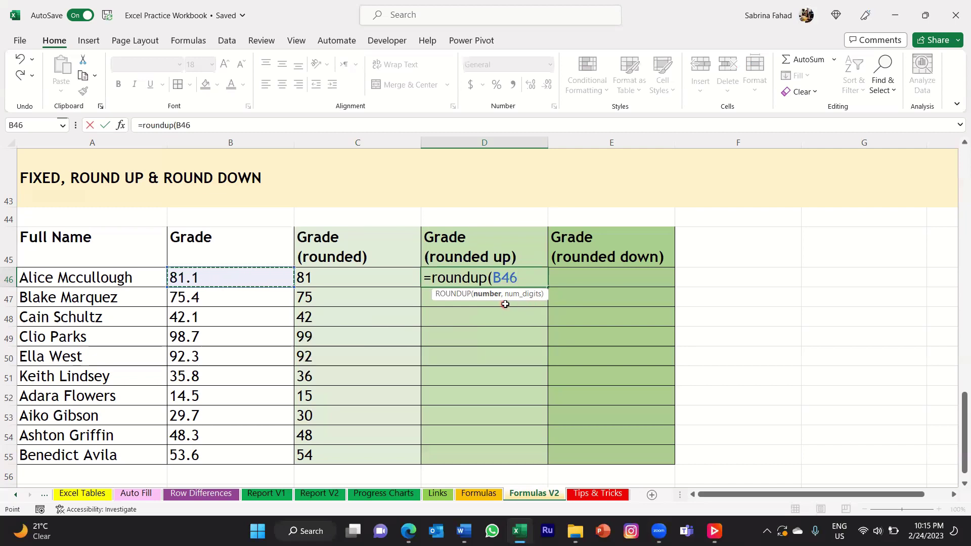
text(,)
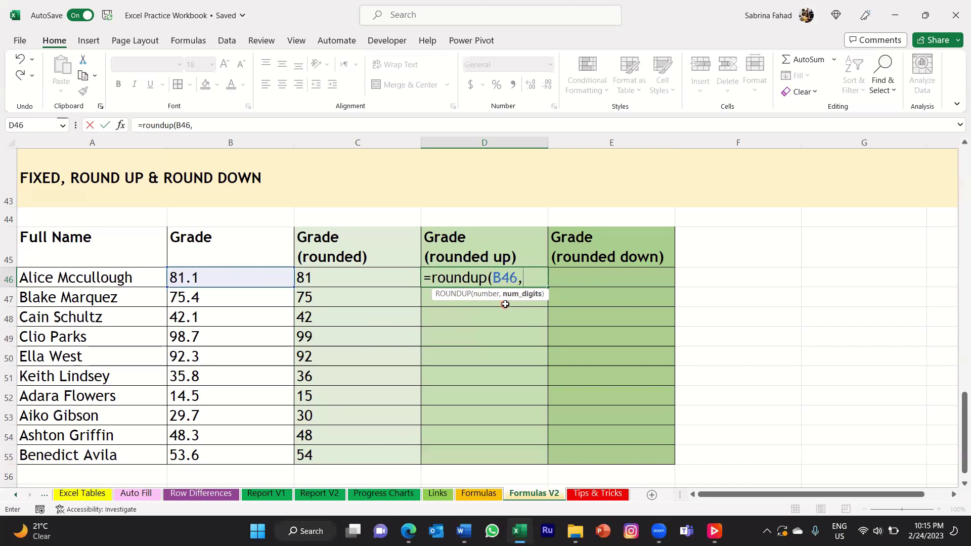
text(0))
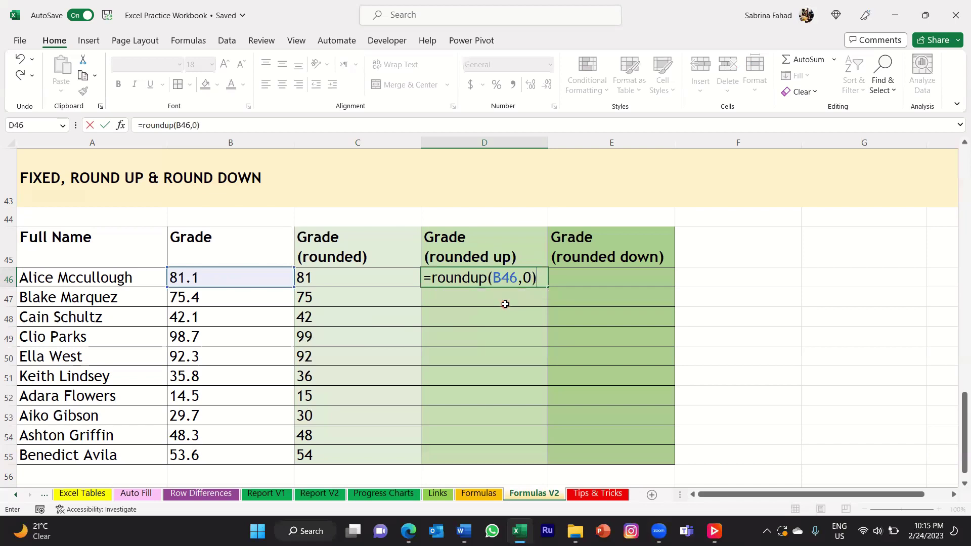
key(Return)
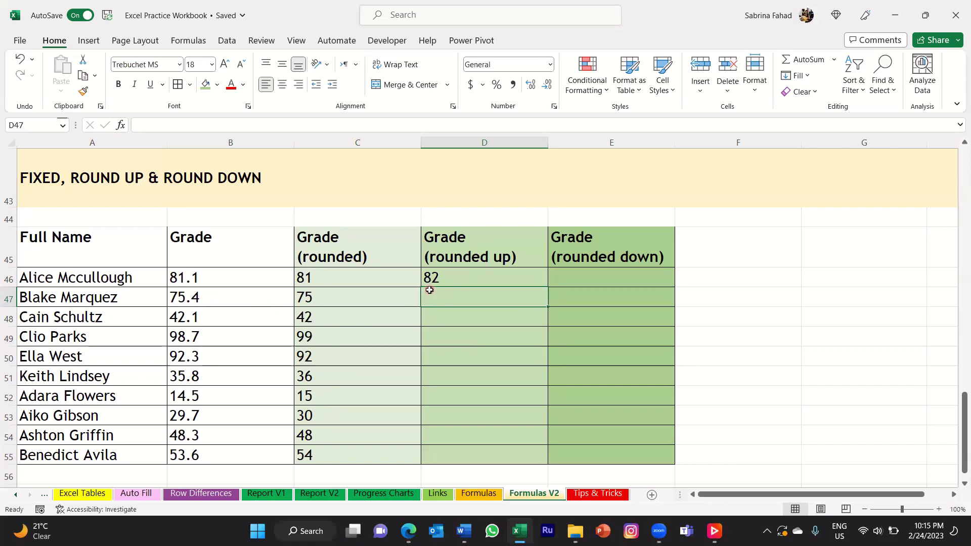
Step: Fill the ROUNDUP formula from D46 down to D55 and check the first few rounded-up grades
click(538, 278)
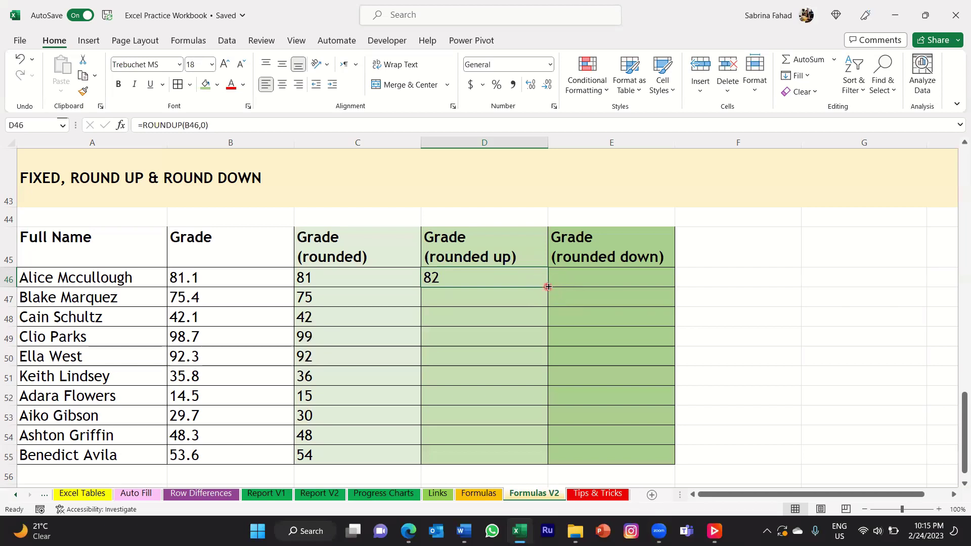
double_click(548, 287)
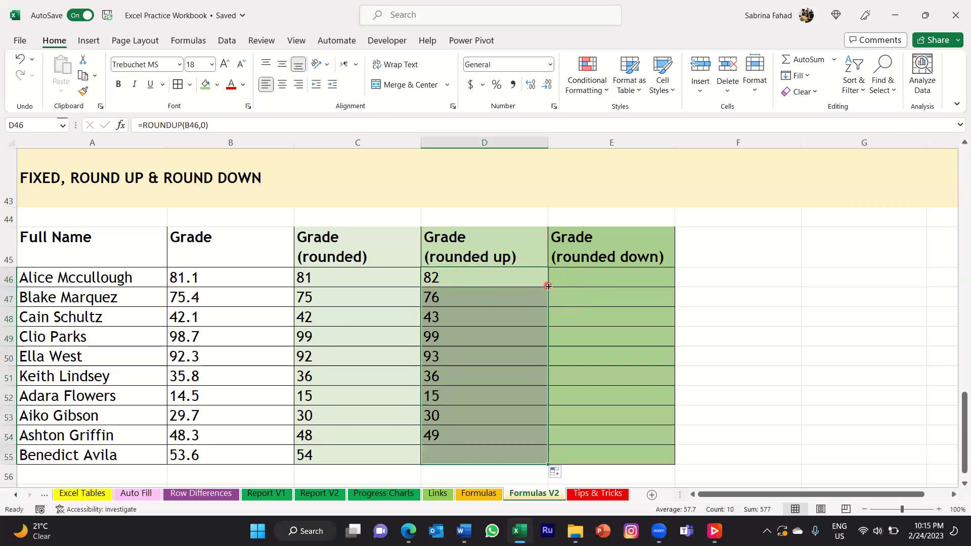
click(465, 279)
click(456, 300)
click(463, 322)
click(454, 343)
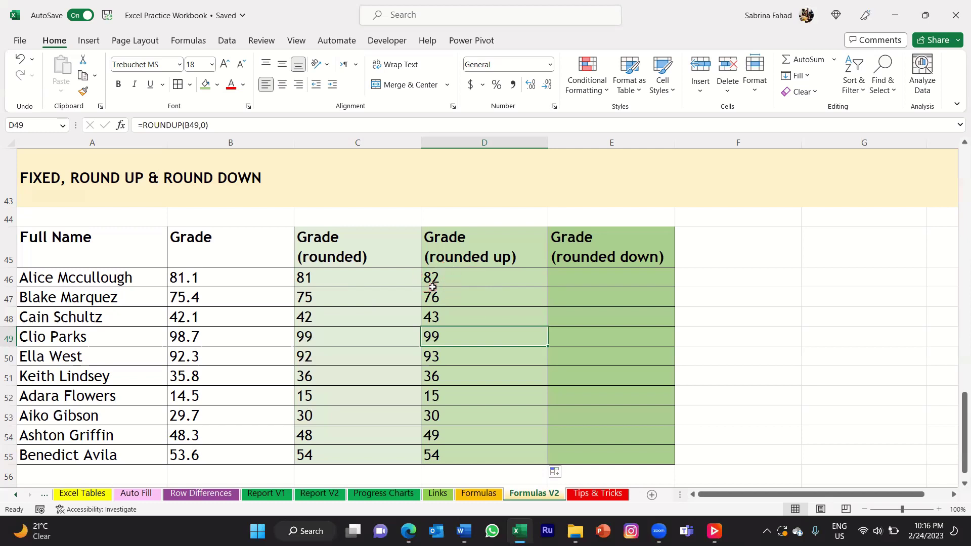
click(538, 277)
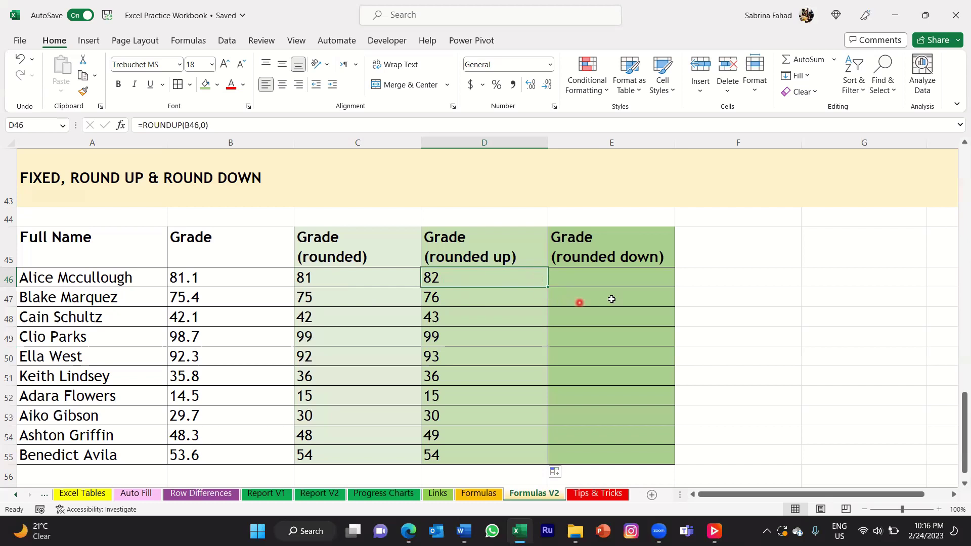
Step: Enter =ROUNDDOWN(B46,0) in E46 to round the first grade down to a whole number
click(664, 280)
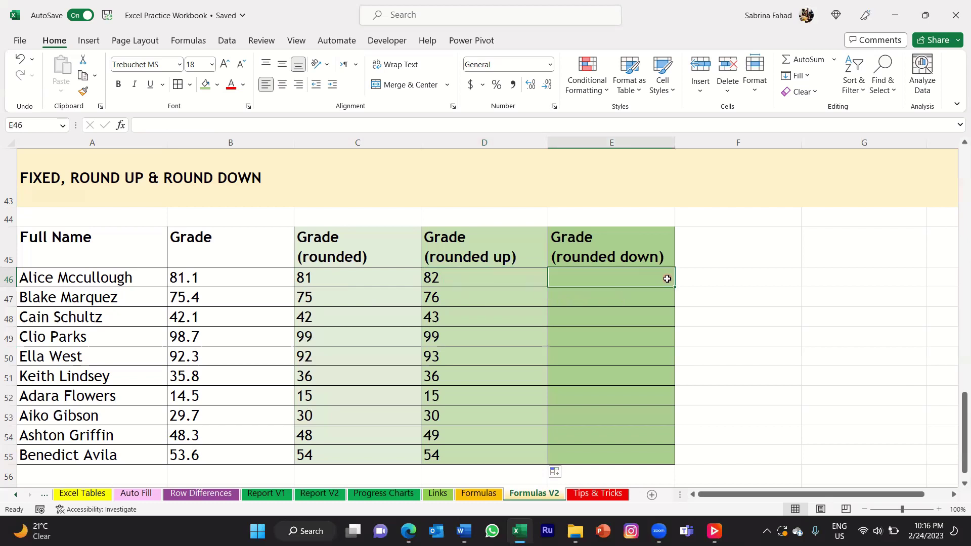
text(=round)
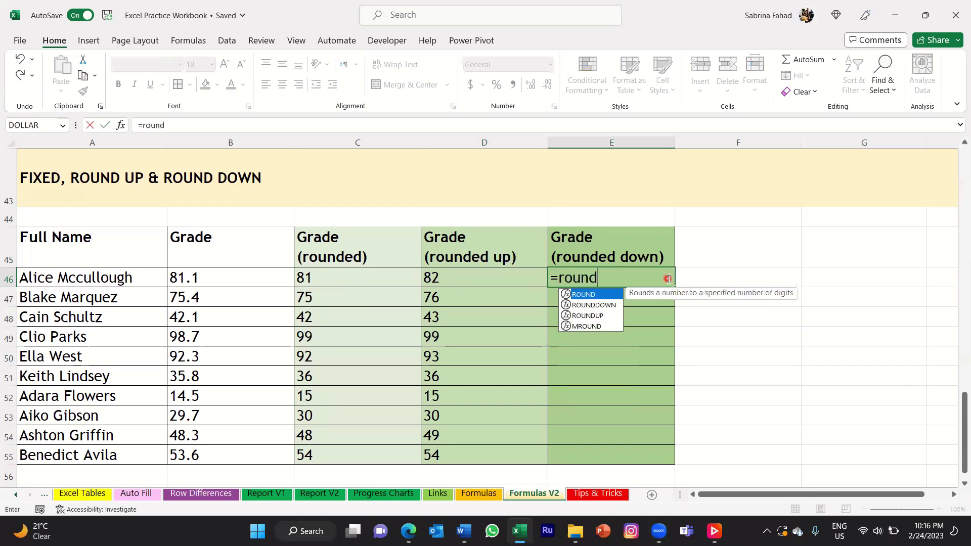
text(down)
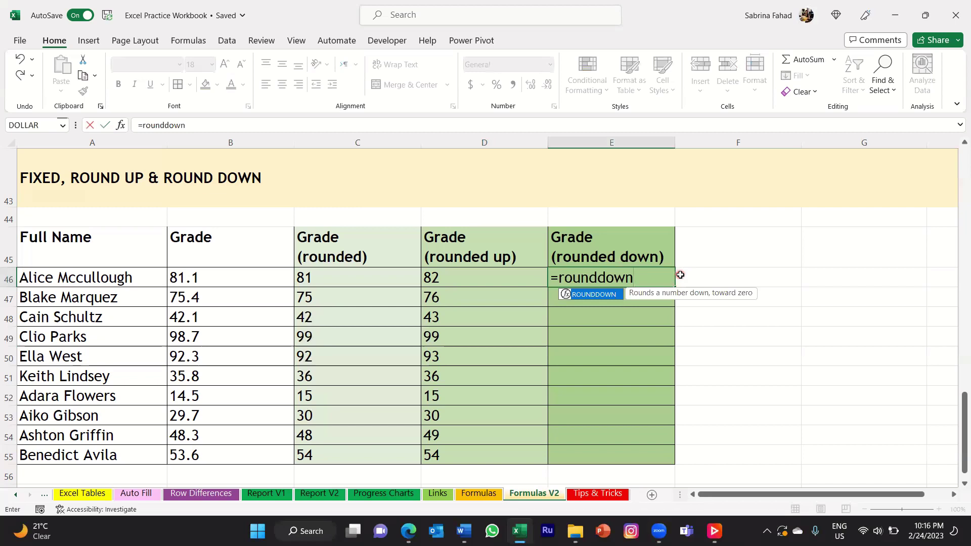
text(()
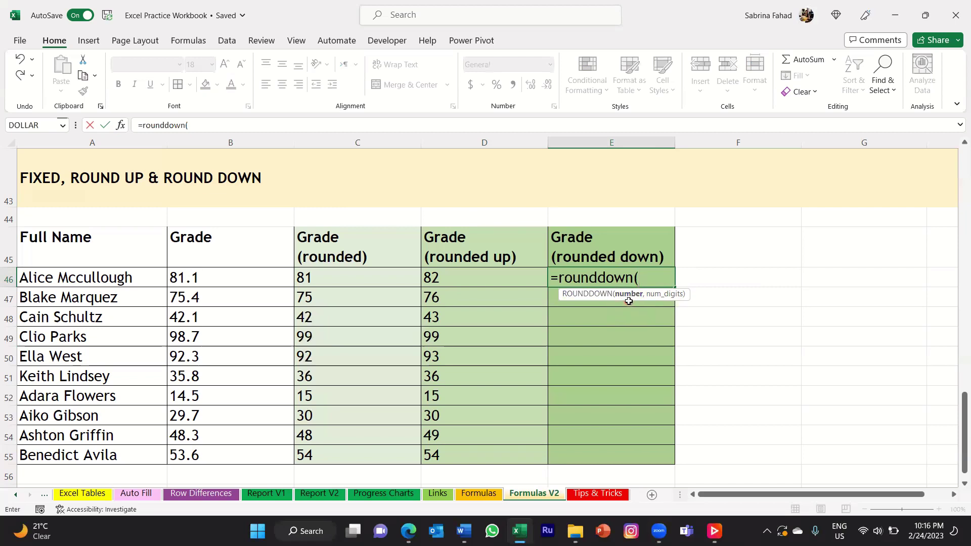
click(258, 281)
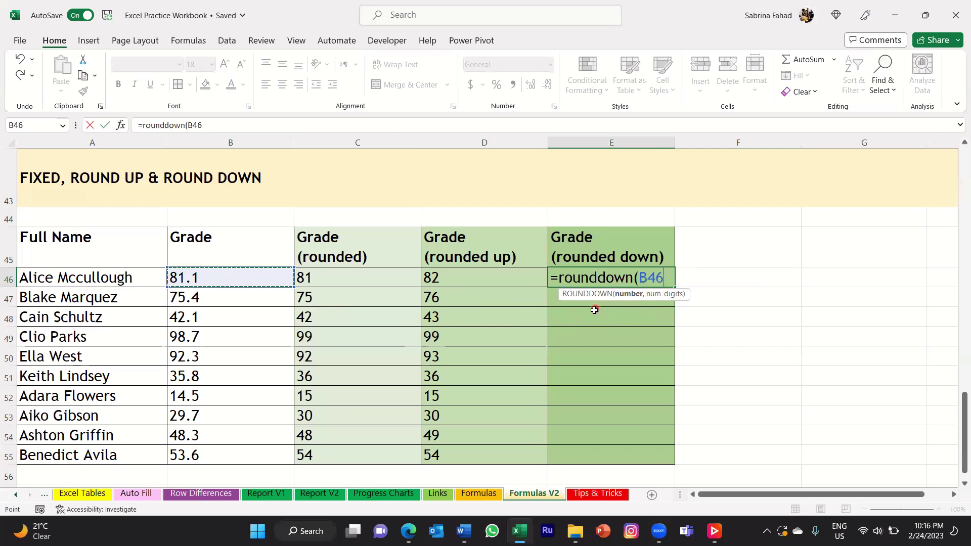
text(,)
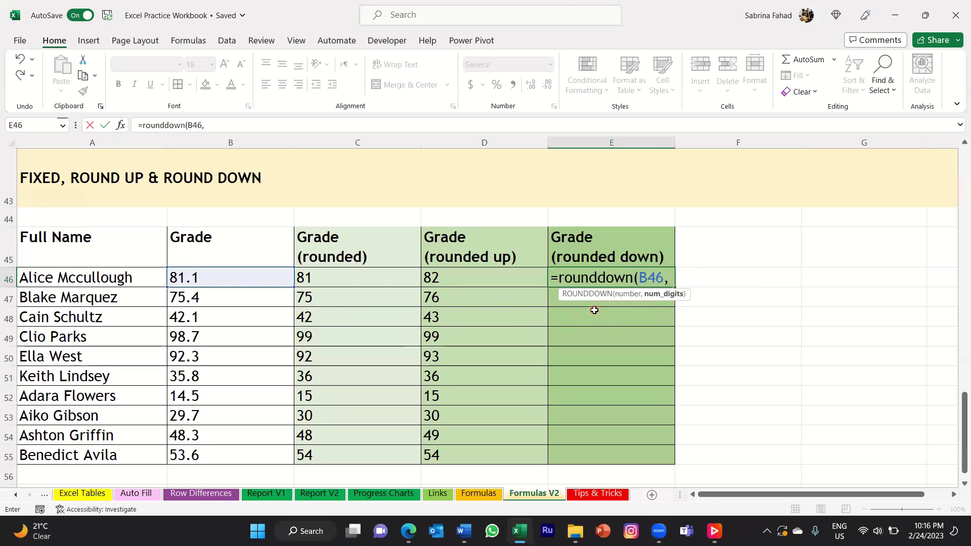
text(0)
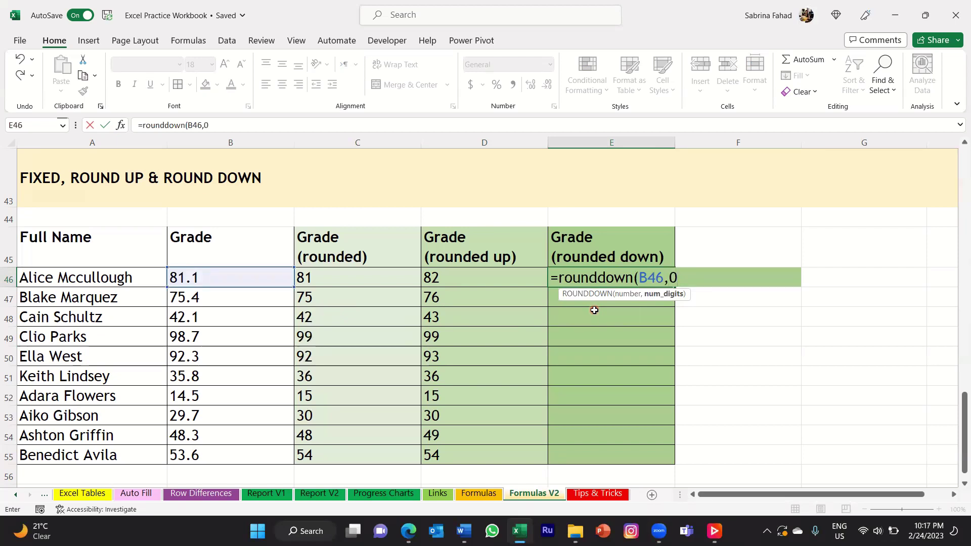
text())
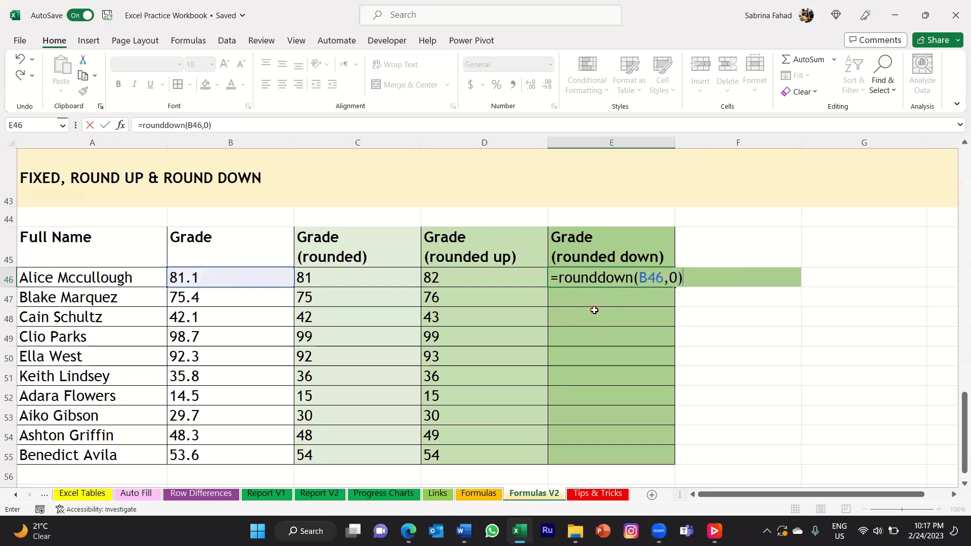
key(Return)
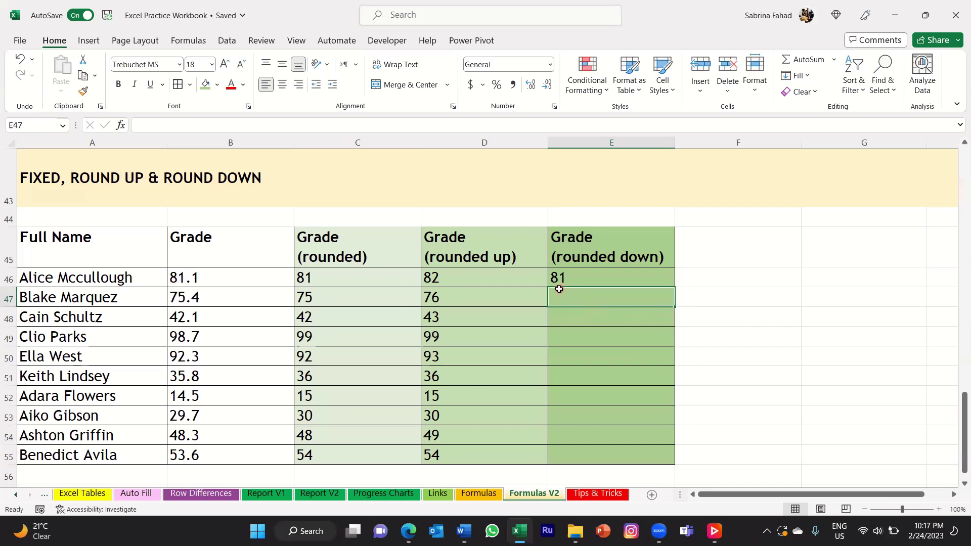
Step: Fill the ROUNDDOWN formula from E46 down to E55 and check the rounded-down grades in the first six rows
click(662, 279)
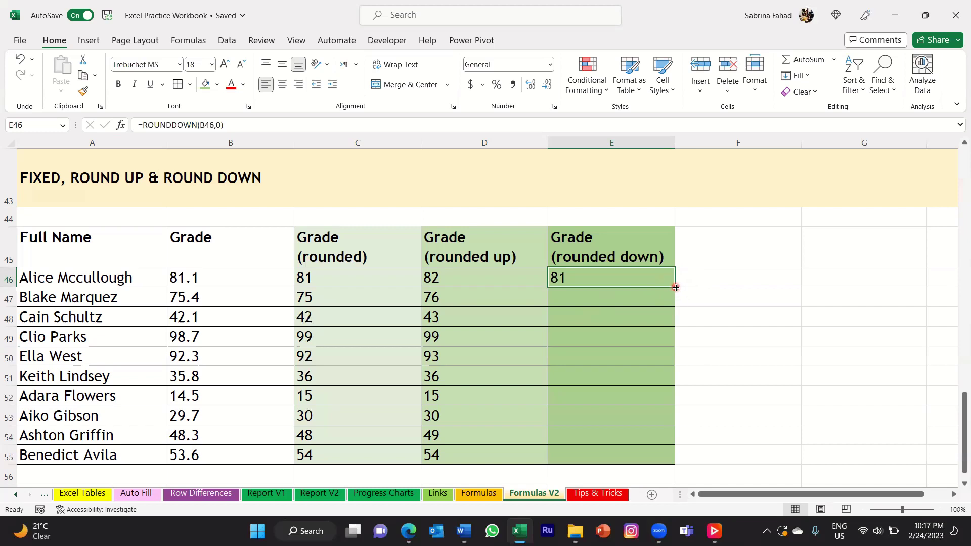
double_click(675, 288)
click(604, 287)
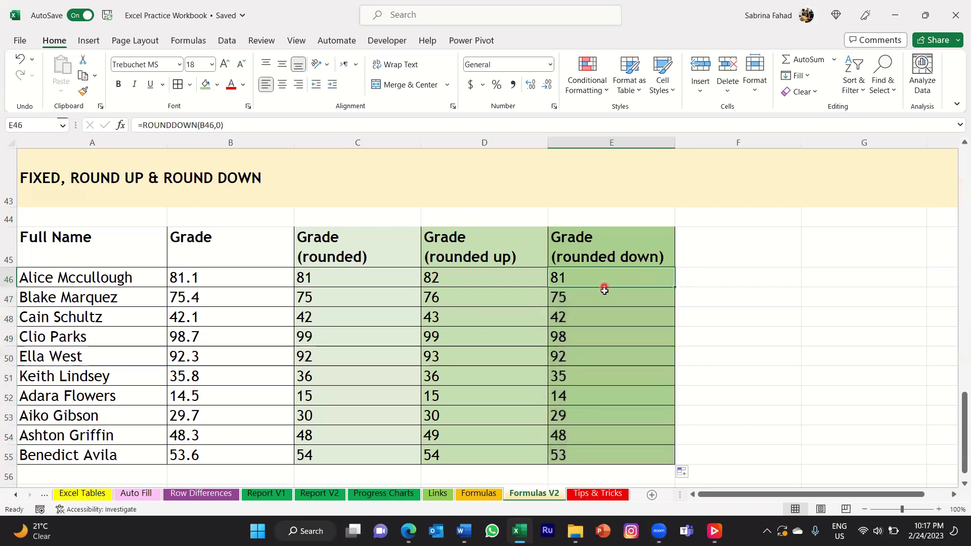
click(603, 298)
click(603, 319)
click(603, 338)
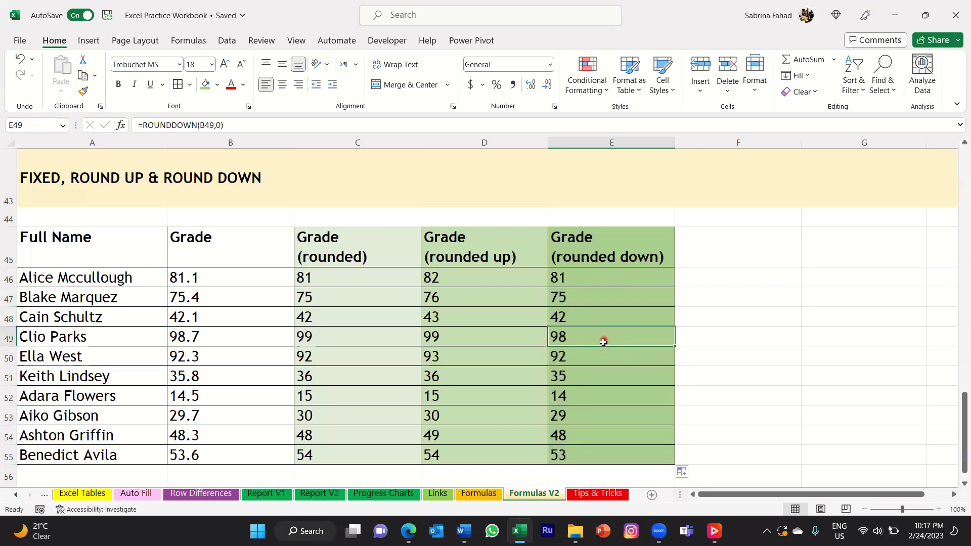
click(603, 359)
click(602, 378)
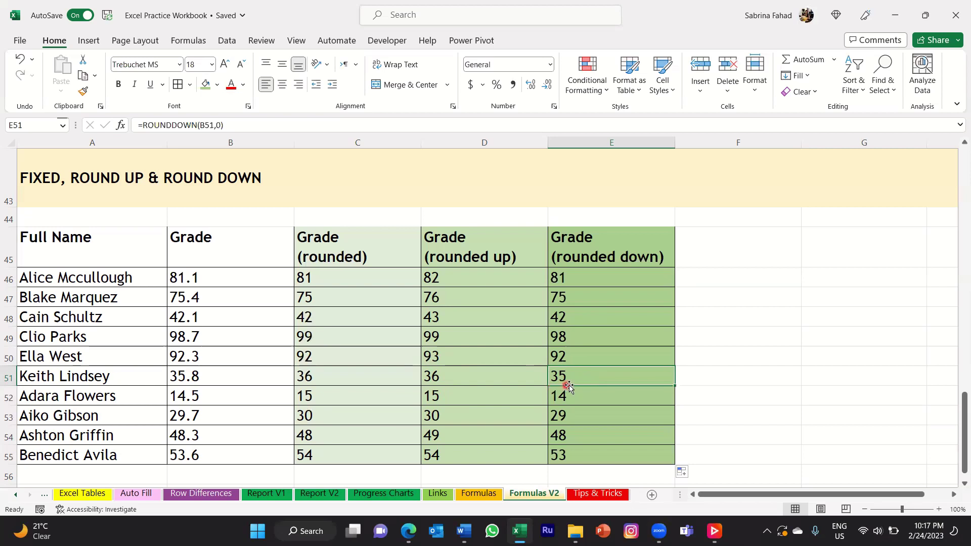
click(664, 274)
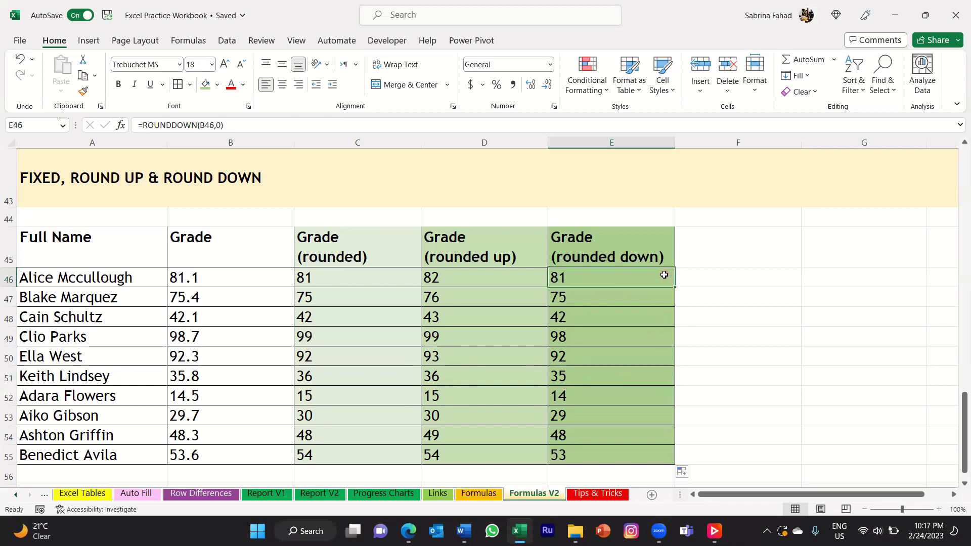